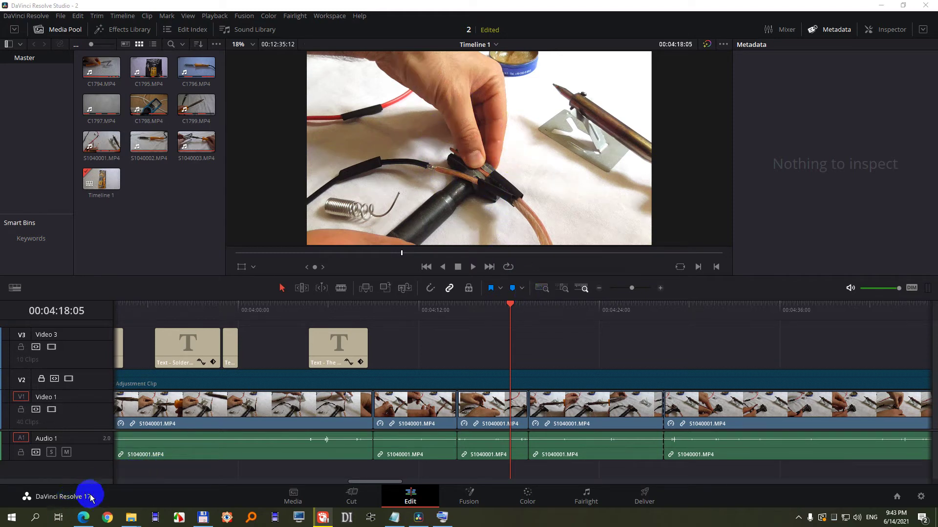
Select the fourth Video 1 clip (S1040001.MP4) and park the playhead inside it
left_click(418, 497)
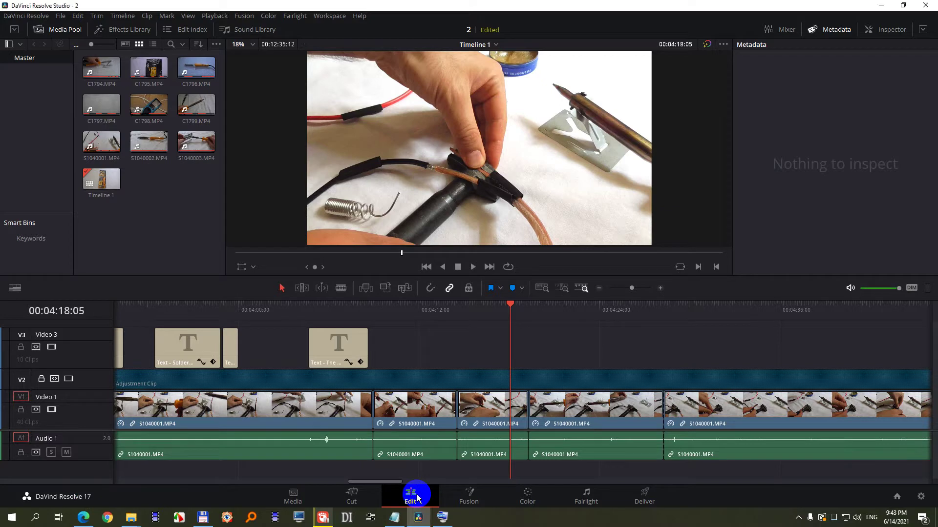
left_click(589, 425)
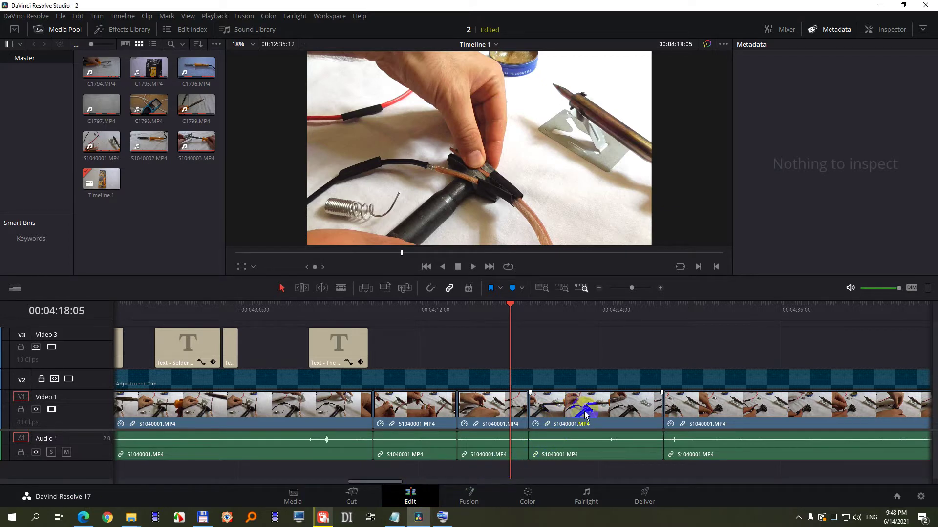
left_click(583, 312)
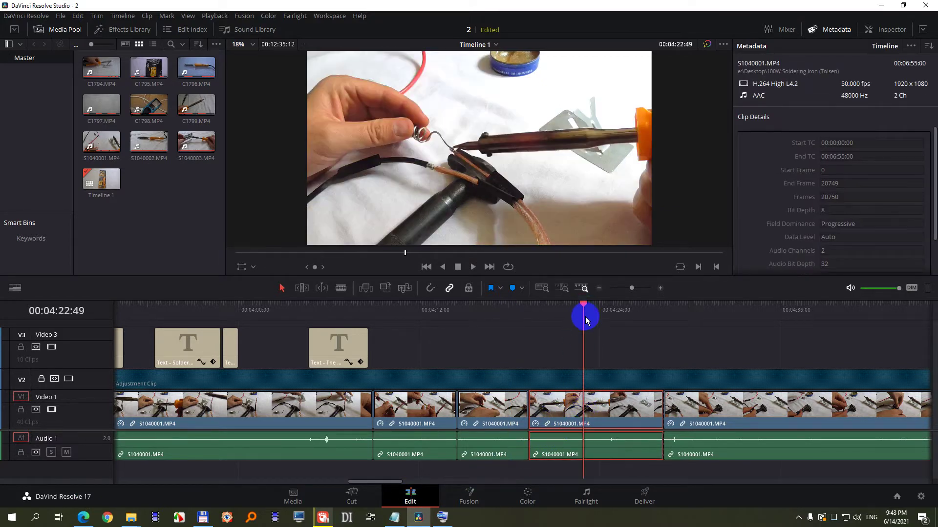
Show the clip's Transform settings in the Inspector's Video tab, with Zoom at 1.000
left_click(892, 30)
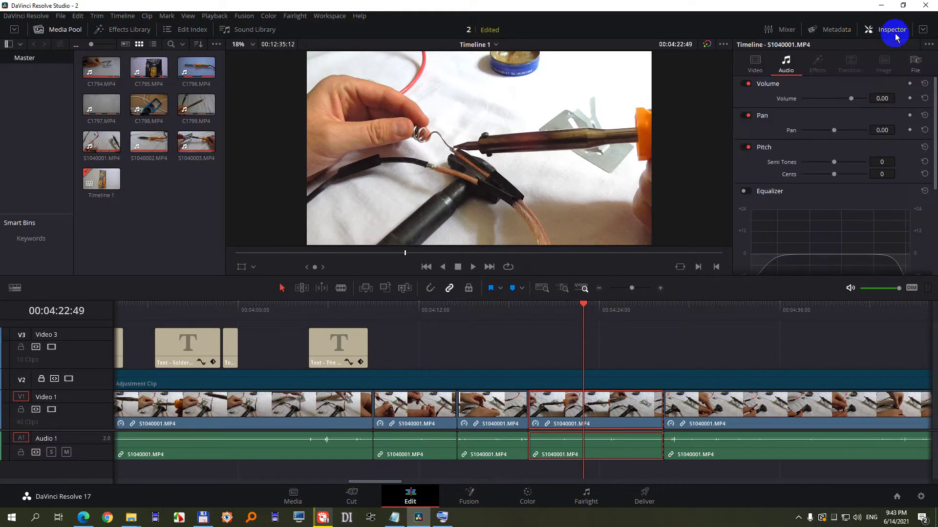
left_click(755, 61)
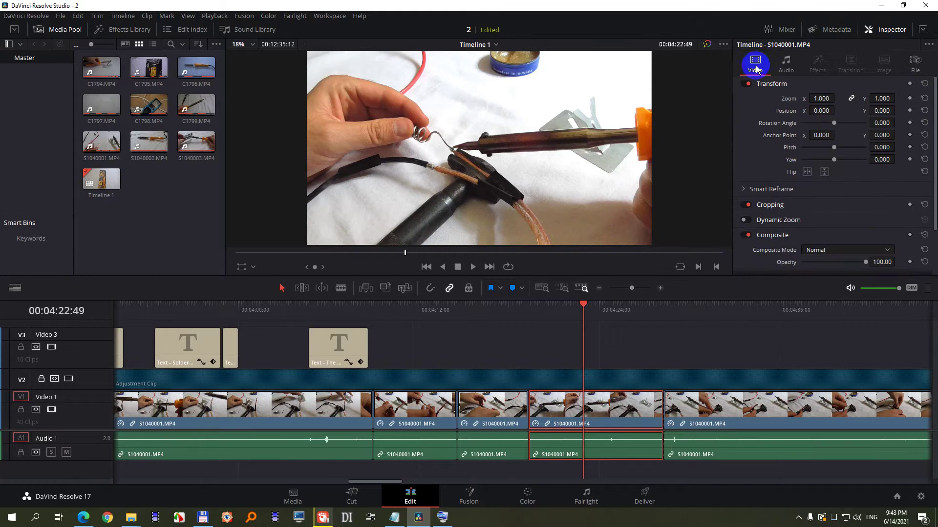
left_click(770, 85)
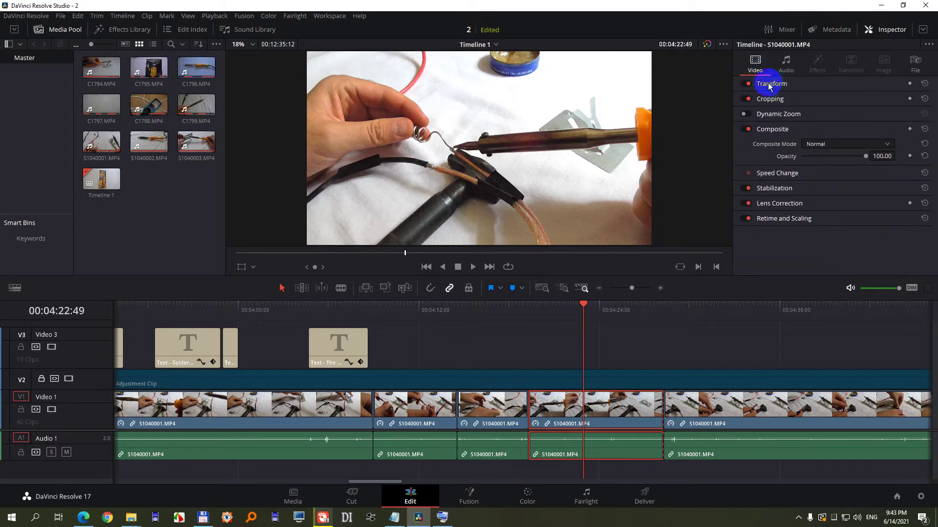
left_click(770, 84)
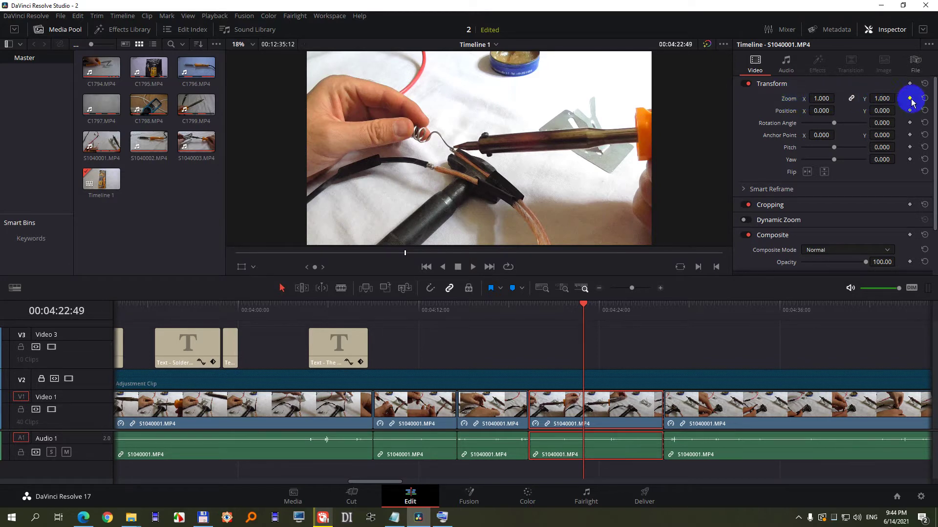
Scrub the playhead to 00:04:19:28 and add a Zoom keyframe at 1.000
left_click(580, 304)
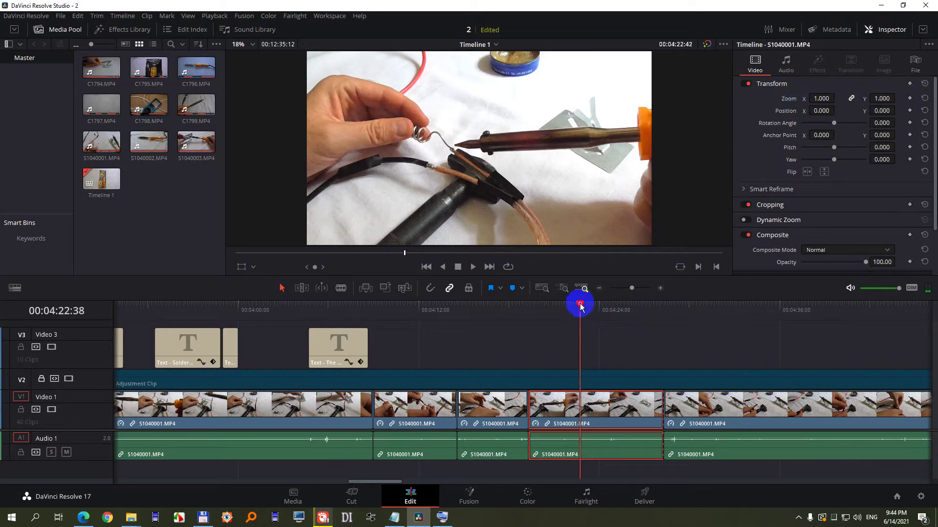
left_click_drag(580, 304, 536, 318)
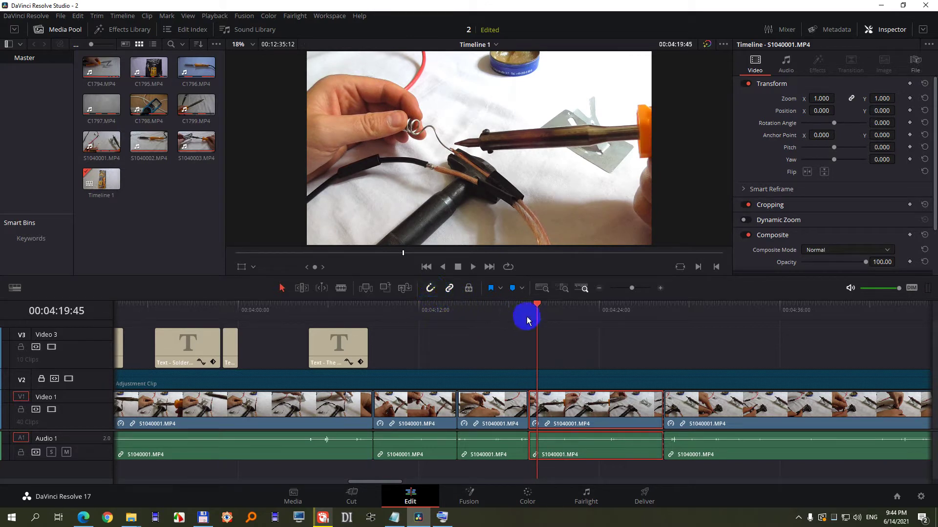
mouse_move(537, 308)
left_mouse_down()
mouse_move(523, 308)
mouse_move(545, 309)
mouse_move(532, 308)
left_mouse_up()
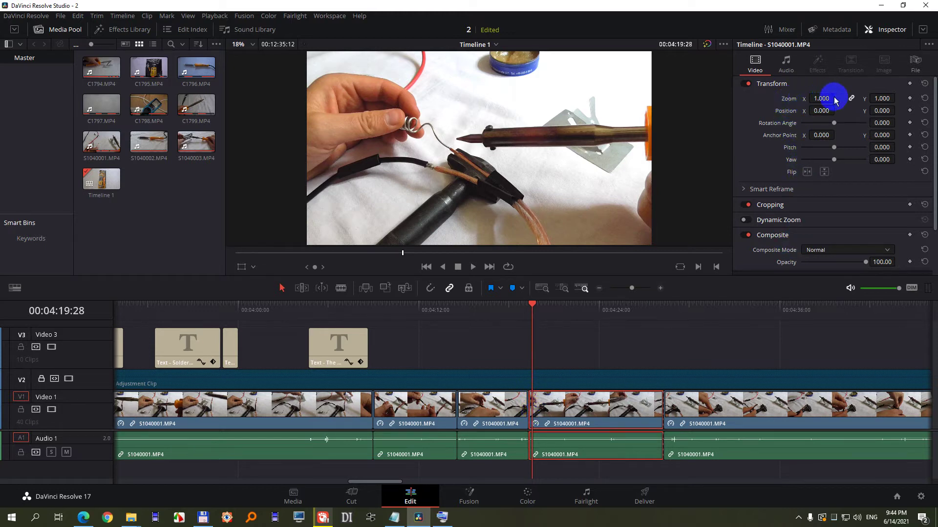
left_click(910, 99)
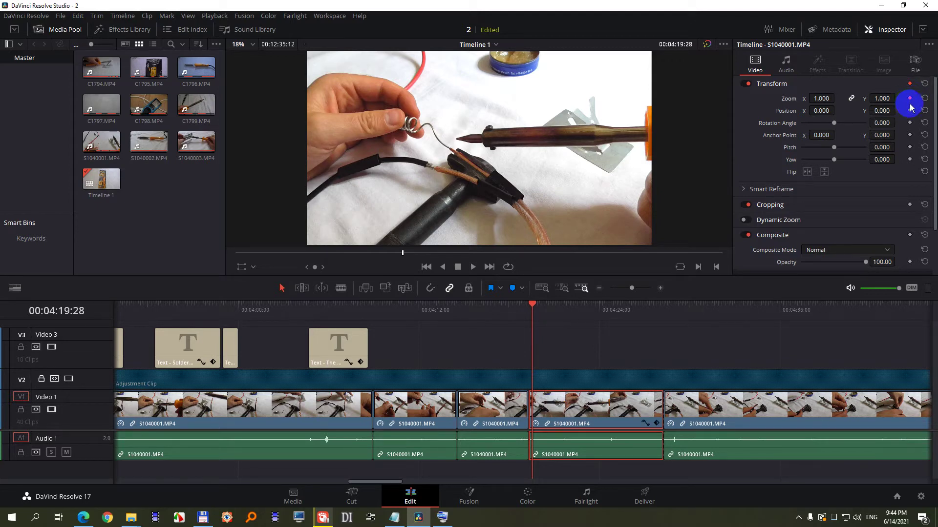
Show the clip's keyframe curve and set Zoom to 2.000 at 00:04:20:24
left_click(645, 423)
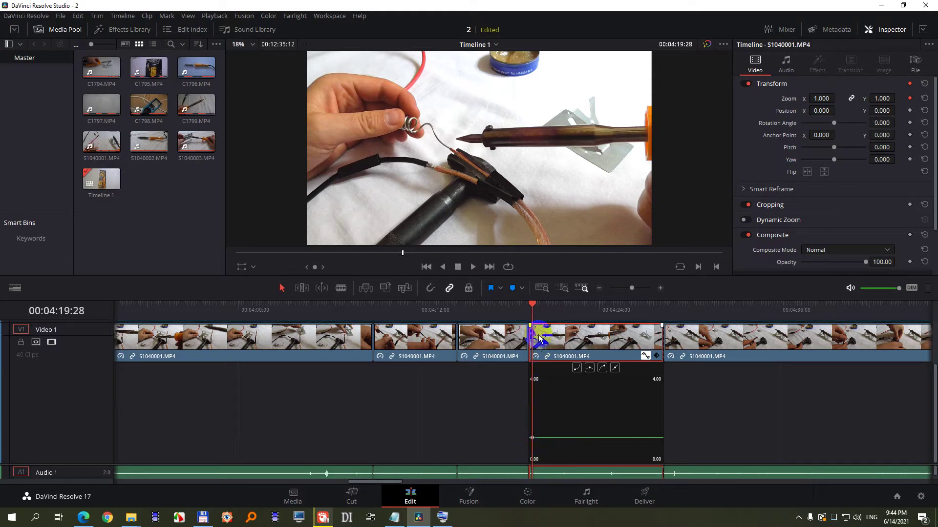
left_click_drag(533, 305, 547, 307)
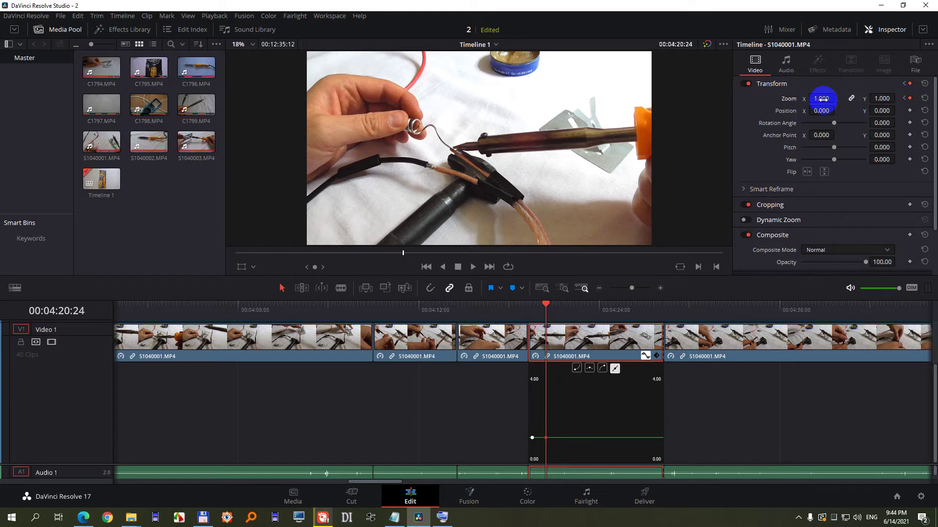
left_click_drag(831, 98, 811, 98)
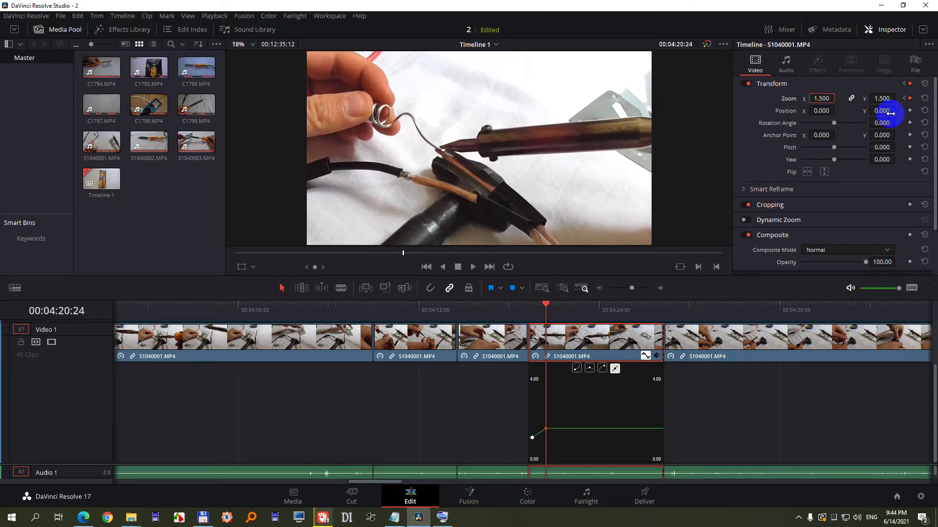
type("2")
key("Return")
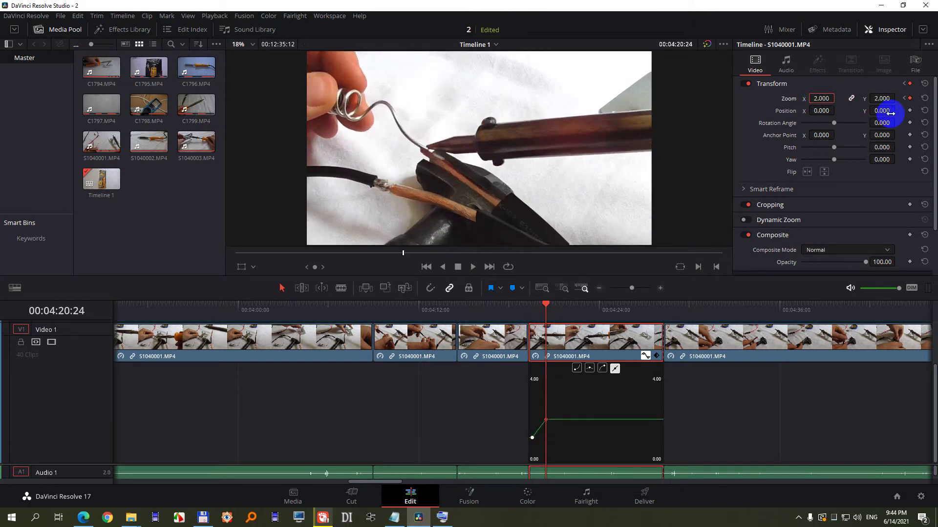
Relink Zoom X and Y and fix the keyframe at exactly 2.0
left_click(852, 100)
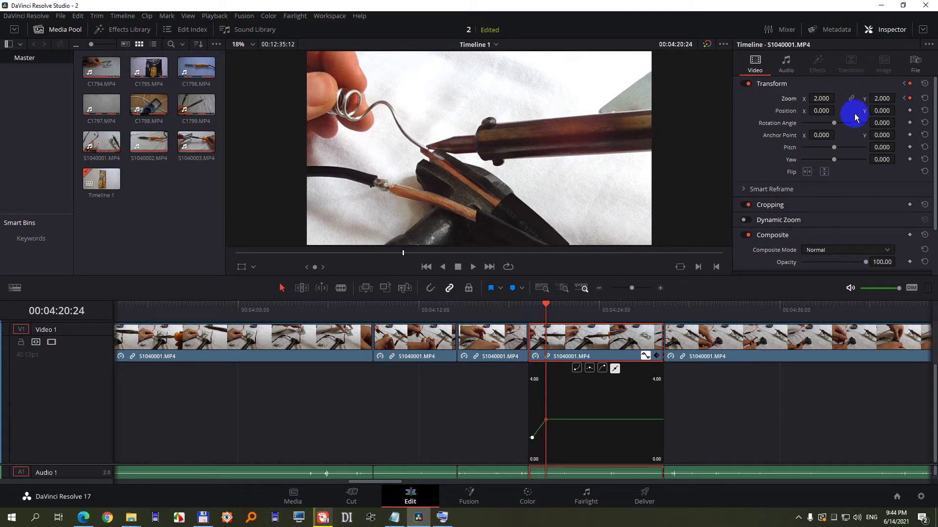
left_click_drag(826, 100, 806, 103)
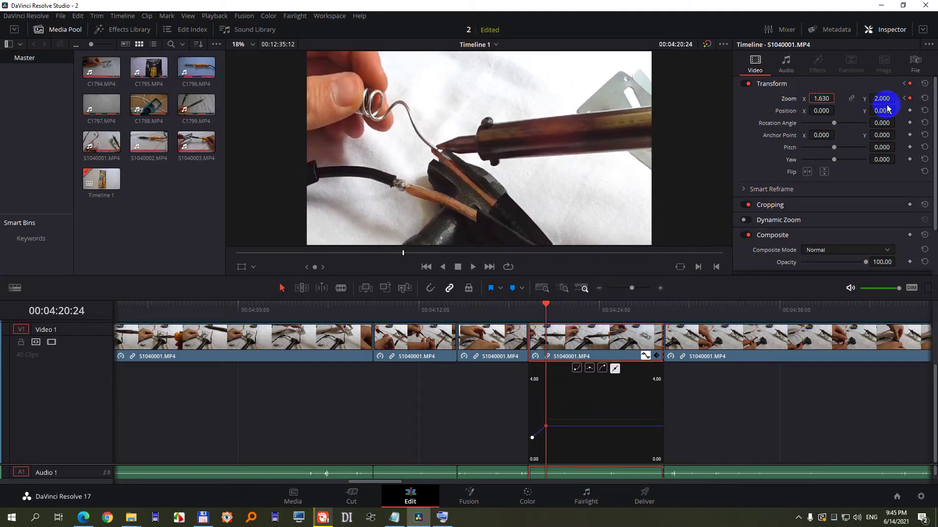
key("ctrl+z")
left_click(851, 98)
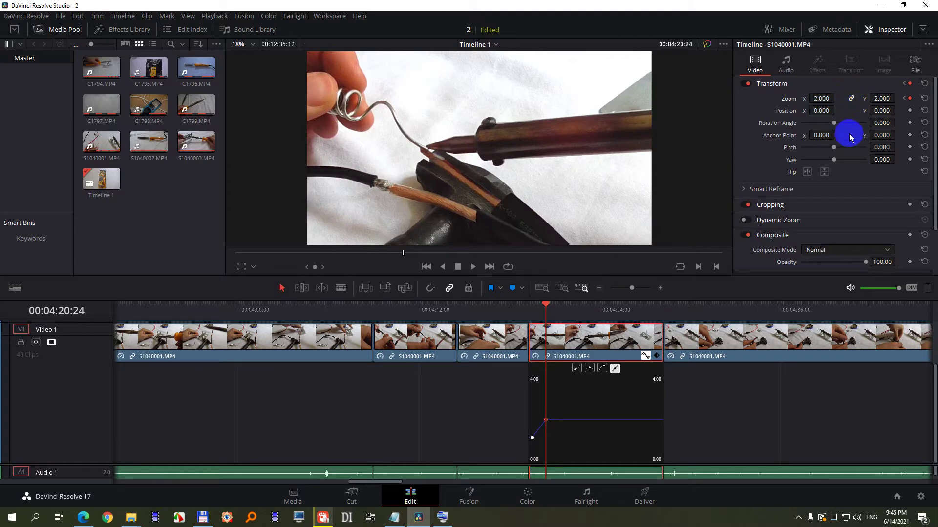
mouse_move(821, 99)
left_mouse_down()
mouse_move(839, 97)
mouse_move(824, 99)
left_mouse_up()
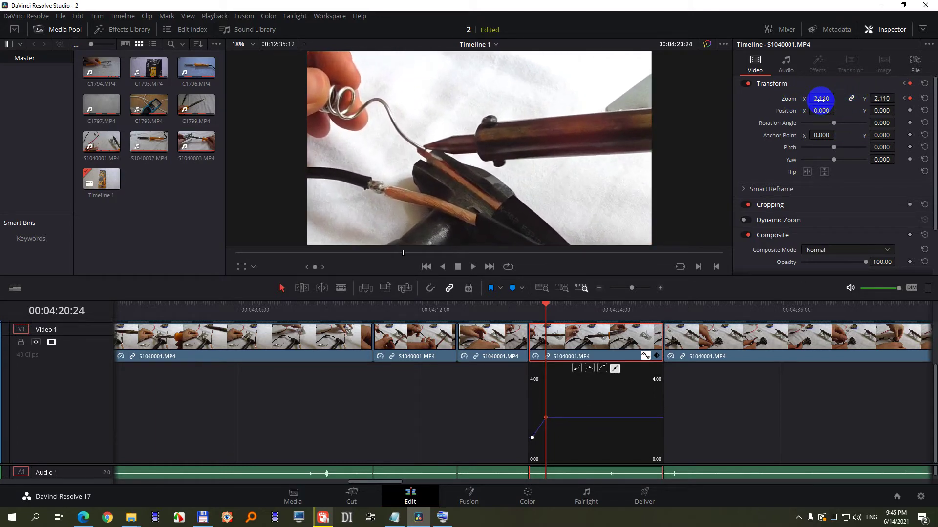
type("2")
key("Return")
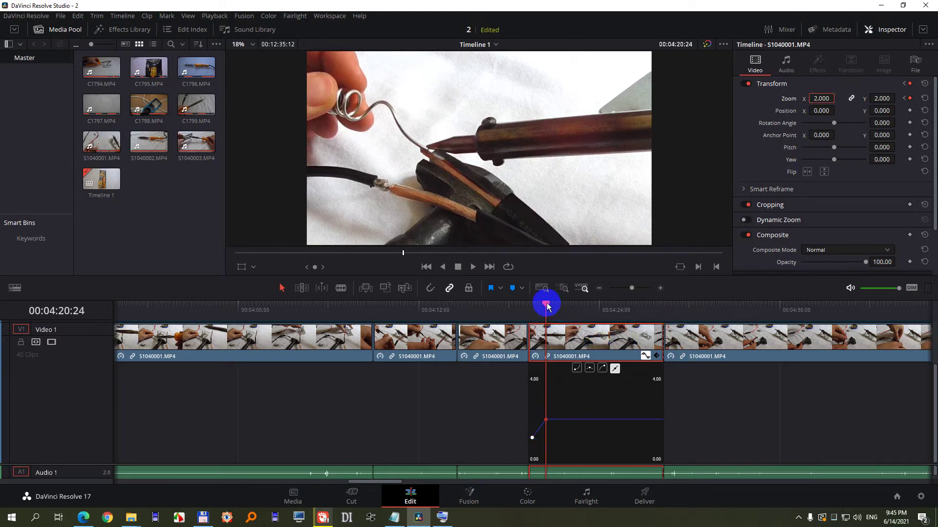
Move to the clip's last frame, 00:04:28:10, and set Zoom back to 1.000
left_click_drag(545, 304, 651, 308)
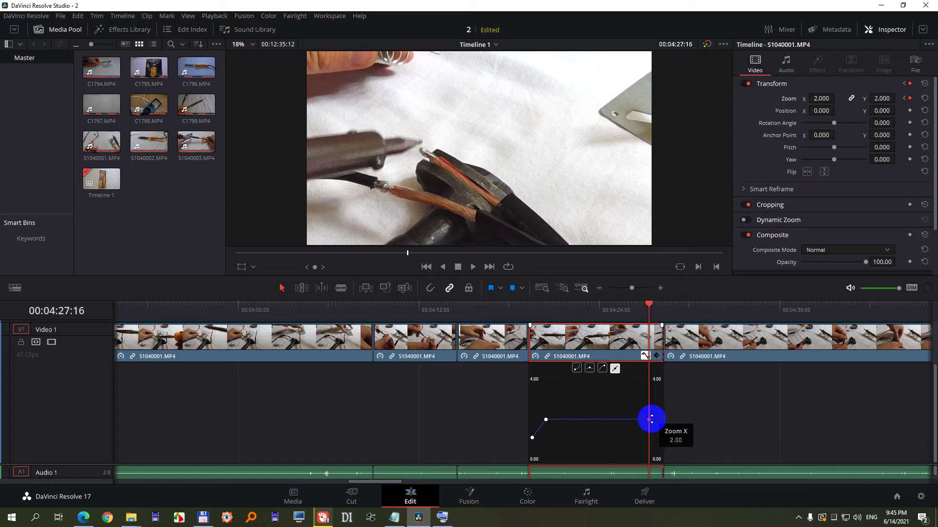
left_click_drag(650, 309, 663, 309)
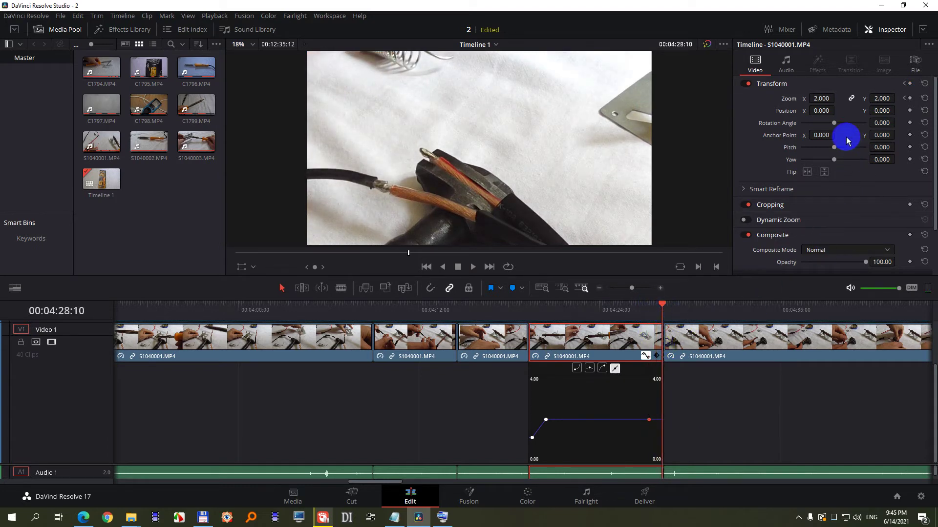
left_click(821, 98)
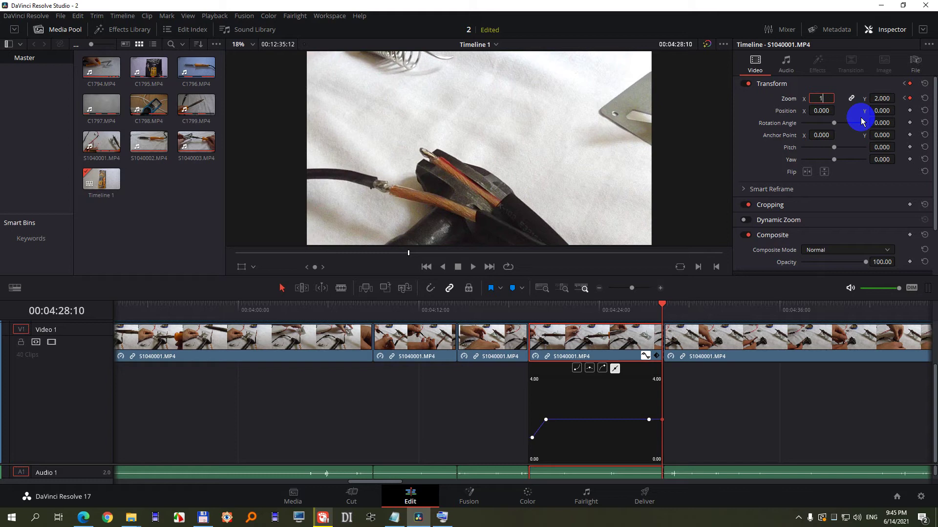
key("Return")
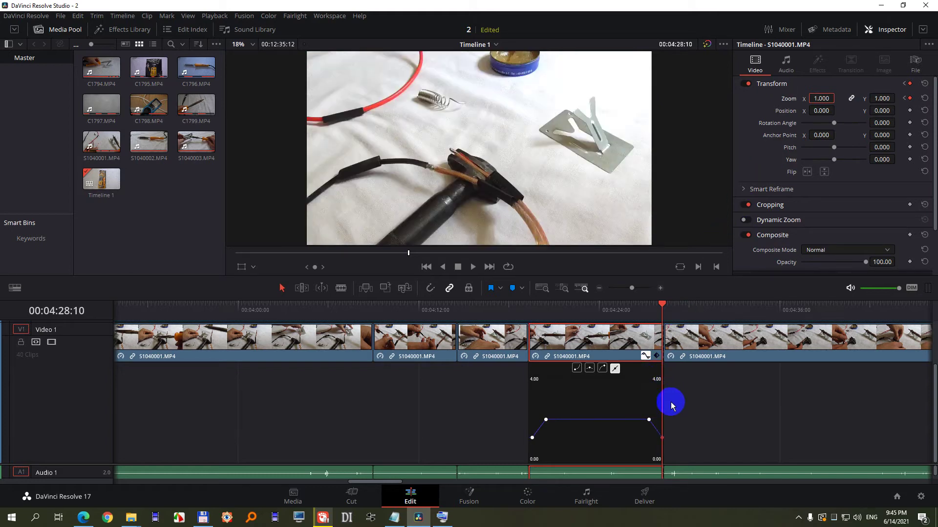
Play from just before the clip to review the 1.0–2.0–1.0 zoom, then stop
left_click(506, 309)
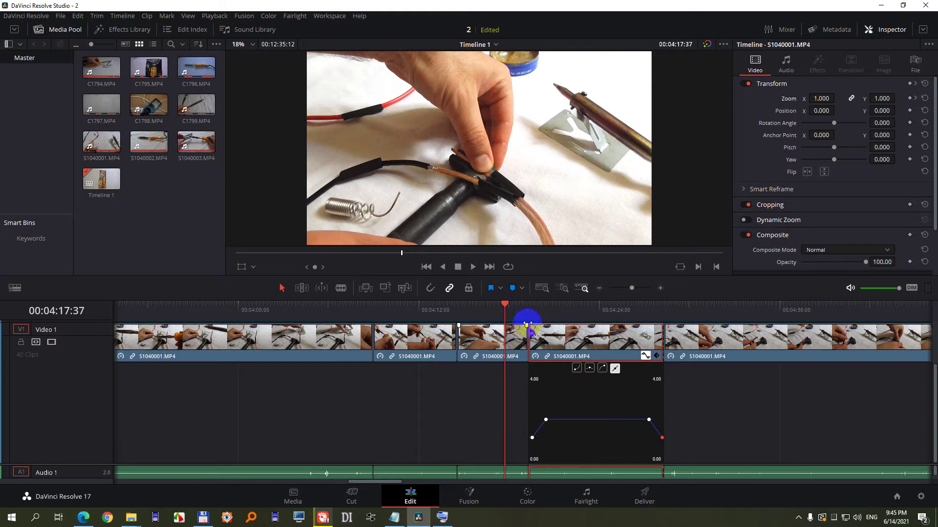
left_click(473, 266)
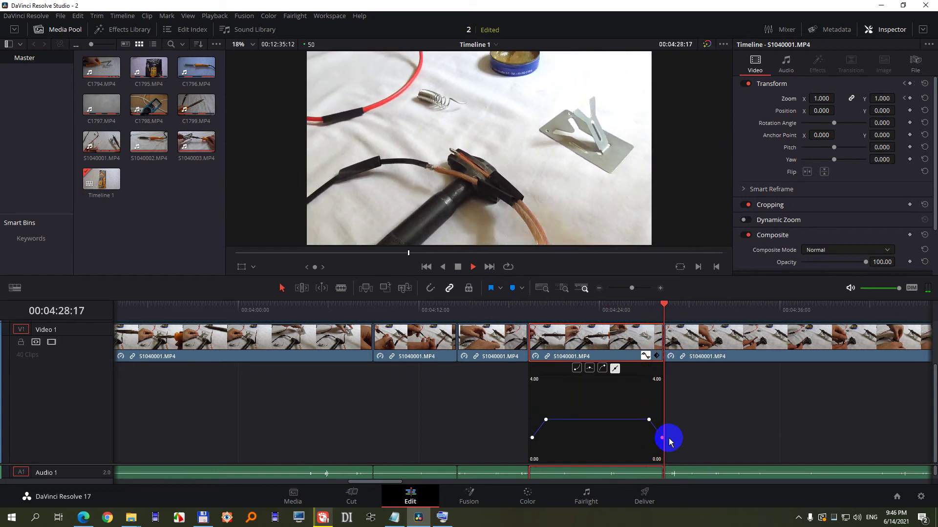
key("space")
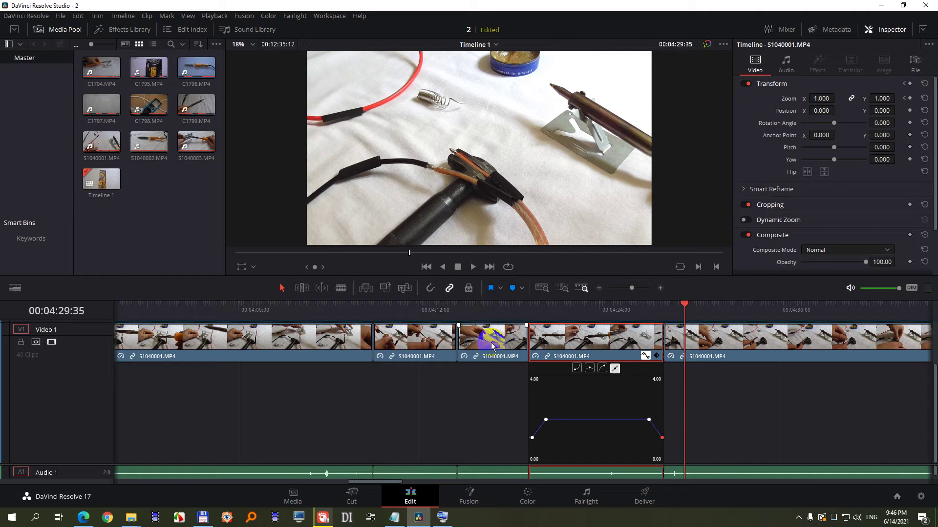
Deselect the curve keyframe and use the Zoom reset button in Transform
left_click(584, 344)
left_click(596, 416)
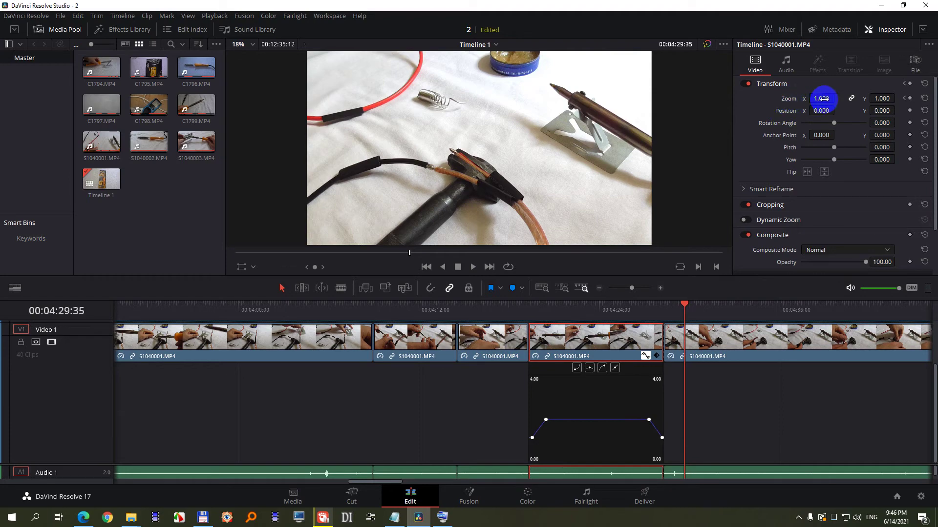
left_click(925, 101)
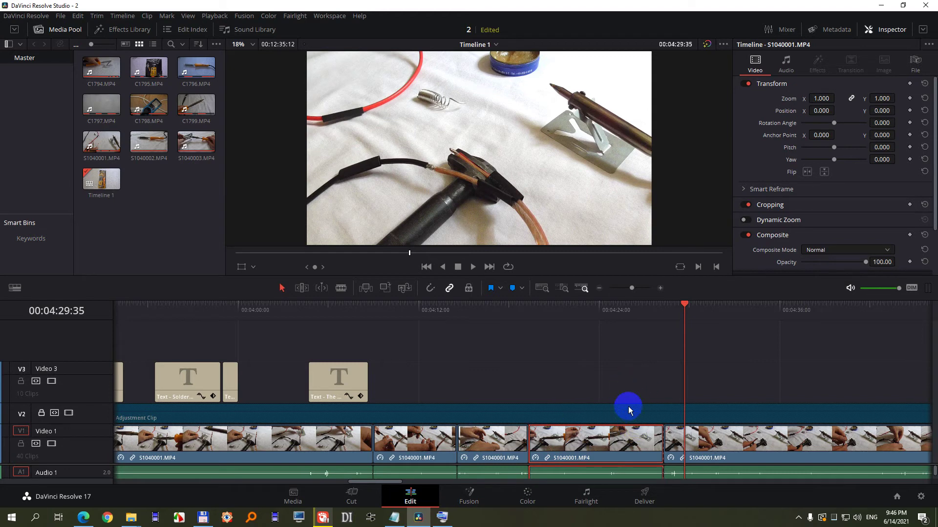
Reopen the clip's keyframe curve and play from just before the clip to check the zoom
left_click(646, 457)
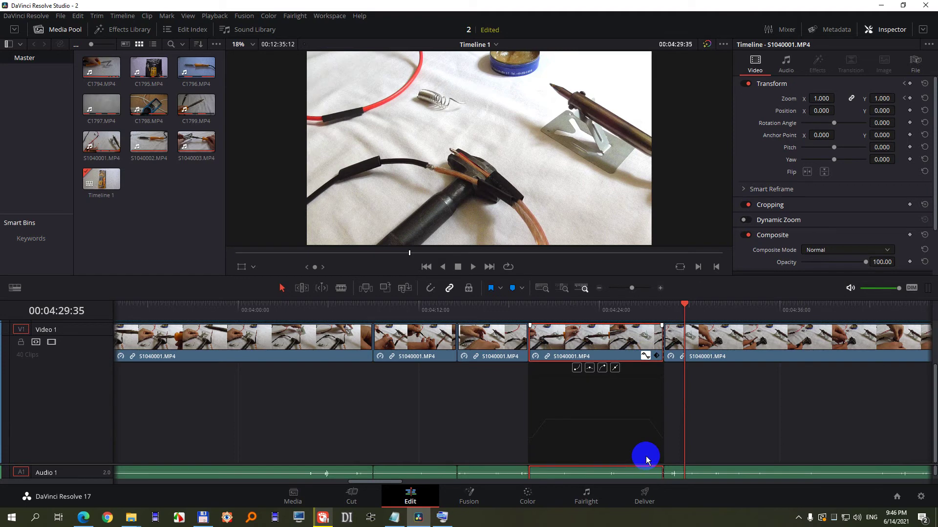
left_click(508, 308)
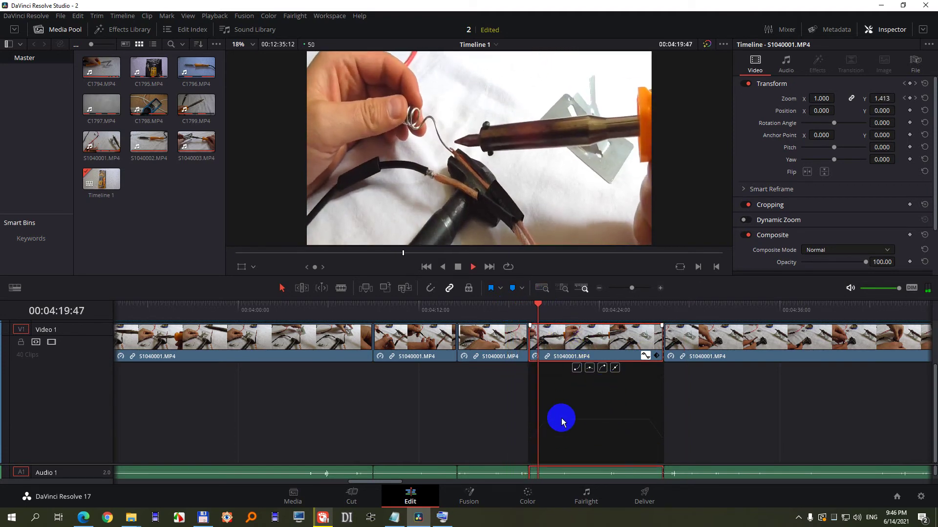
left_click(477, 123)
left_click(484, 184)
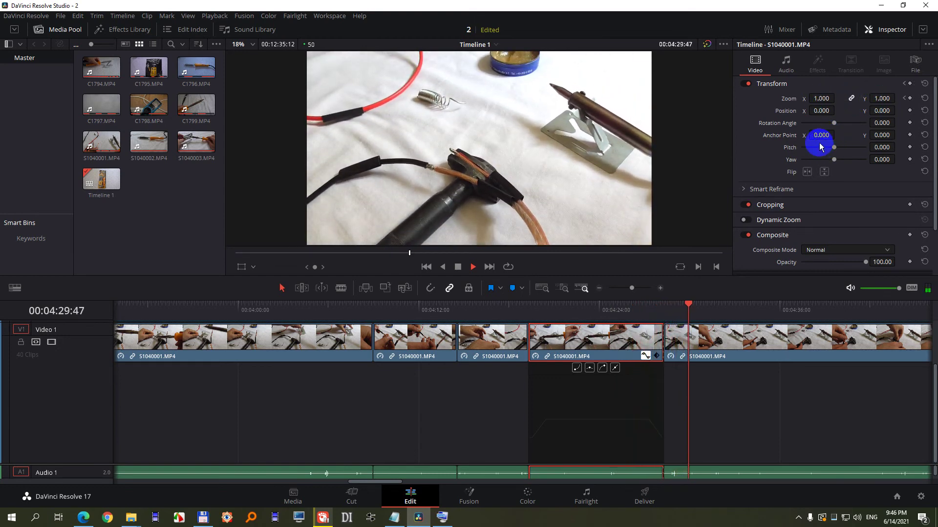
Stop playback, jump back to just before the clip, and play it again
key("space")
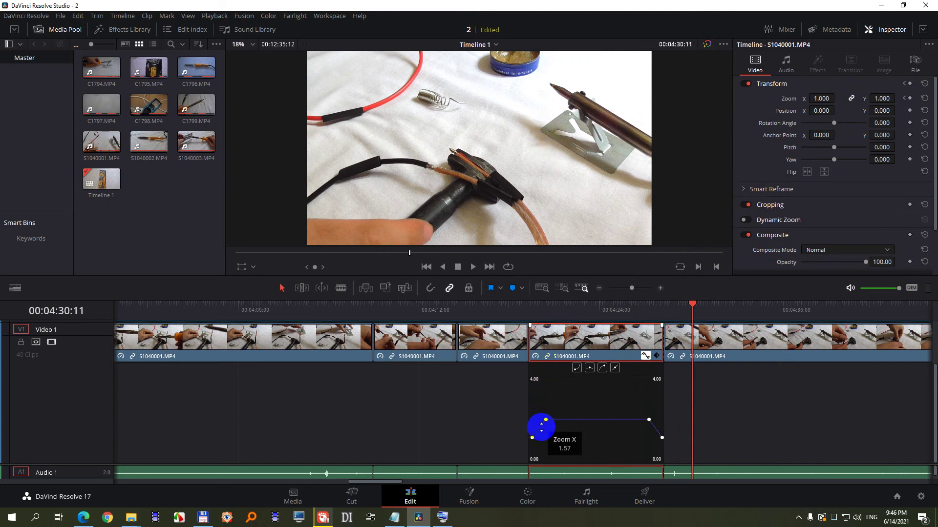
left_click(506, 309)
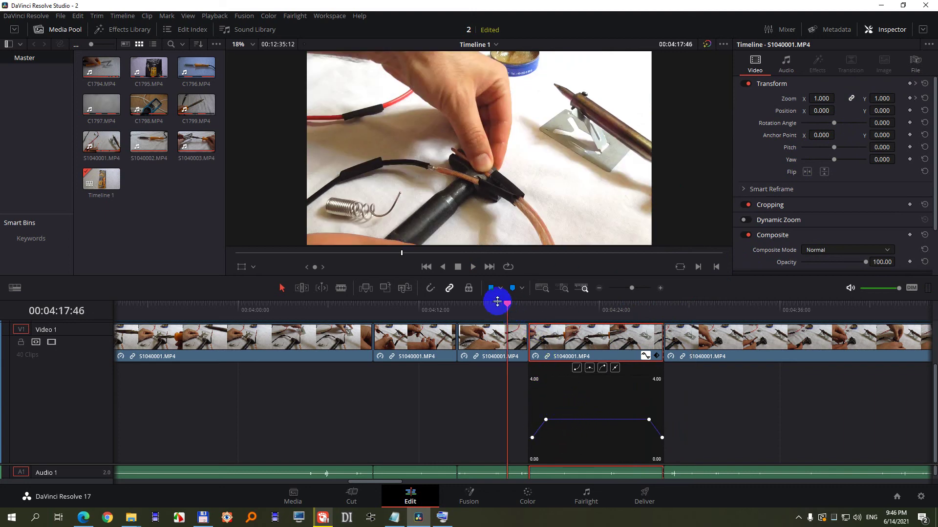
left_click(472, 267)
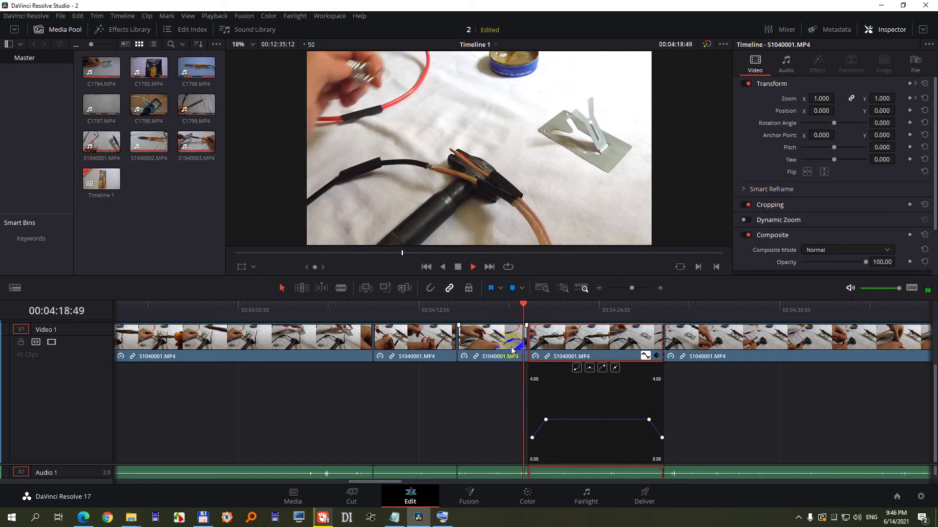